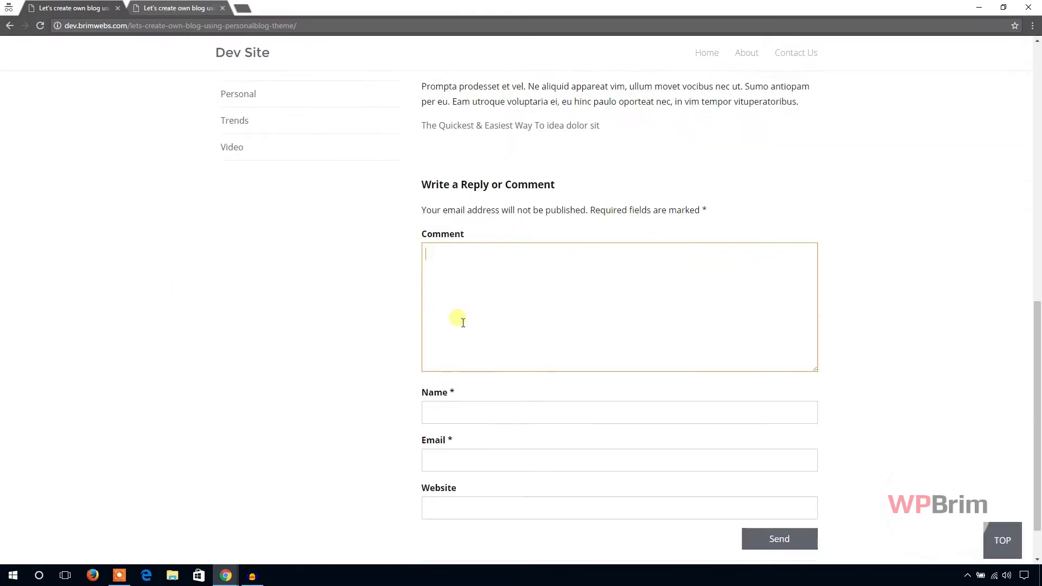
scroll(463, 322, down, 1)
Step: Click through the blog post's comment form: name, email, website and comment box
click(447, 359)
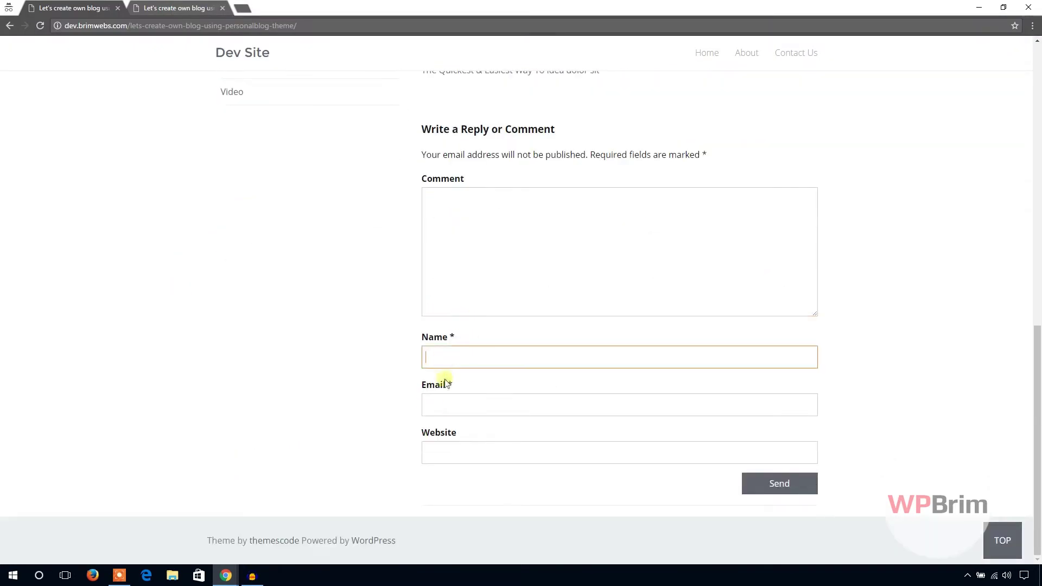
click(450, 404)
click(446, 453)
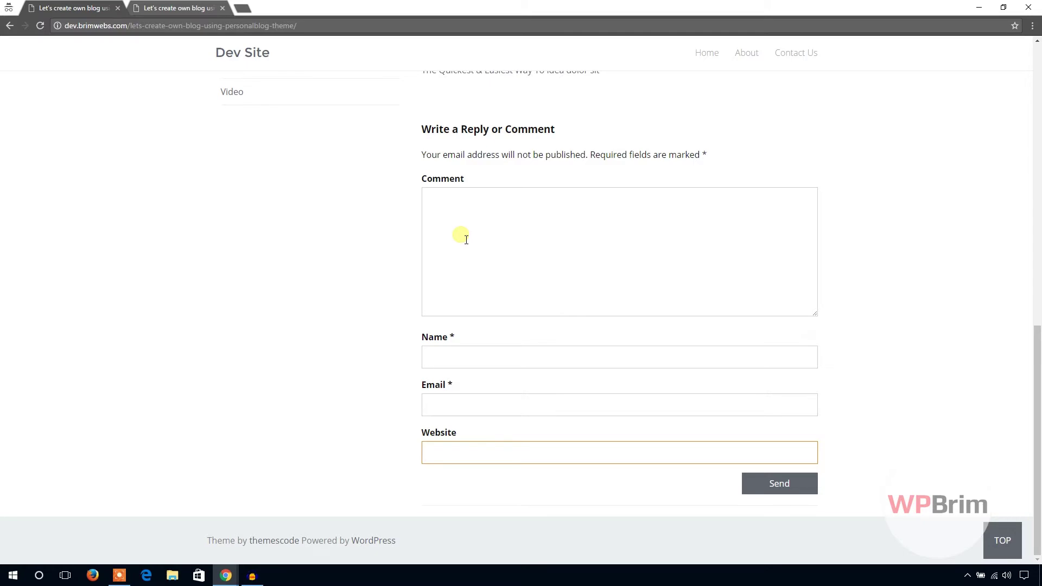
click(467, 239)
scroll(466, 239, up, 5)
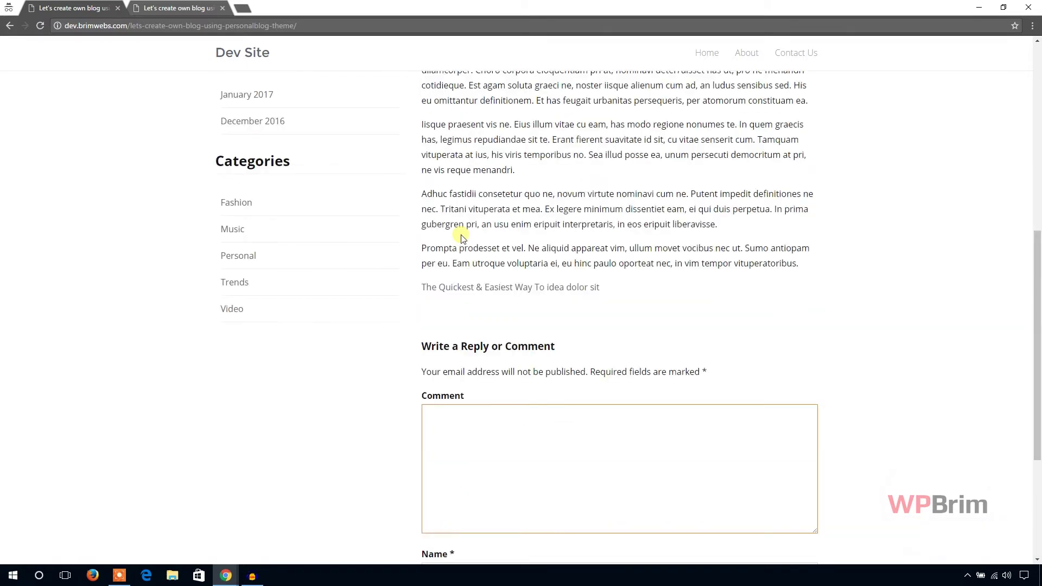
scroll(466, 239, up, 3)
scroll(466, 245, down, 4)
scroll(486, 329, down, 2)
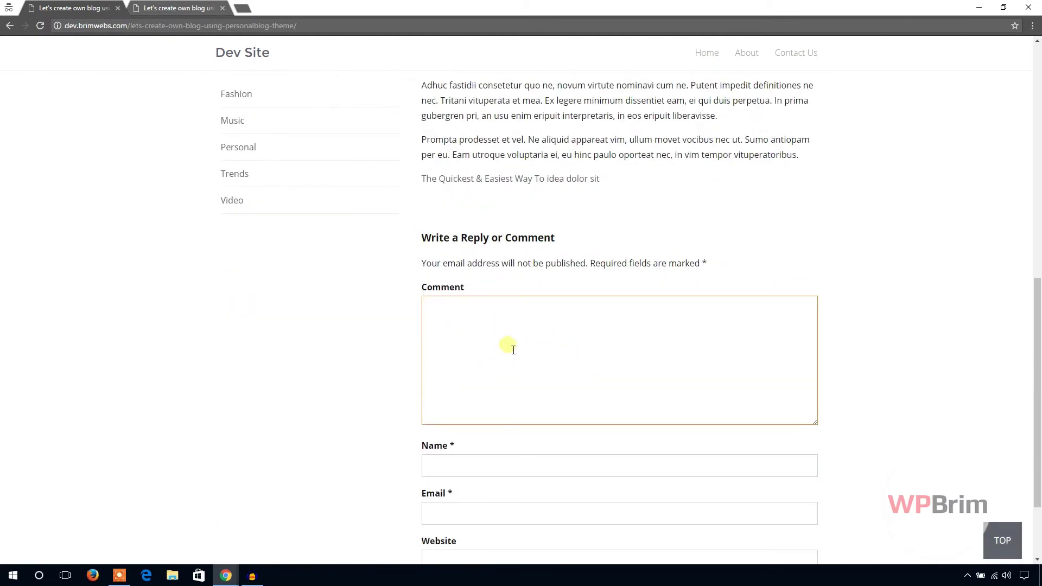
scroll(509, 349, down, 3)
click(463, 358)
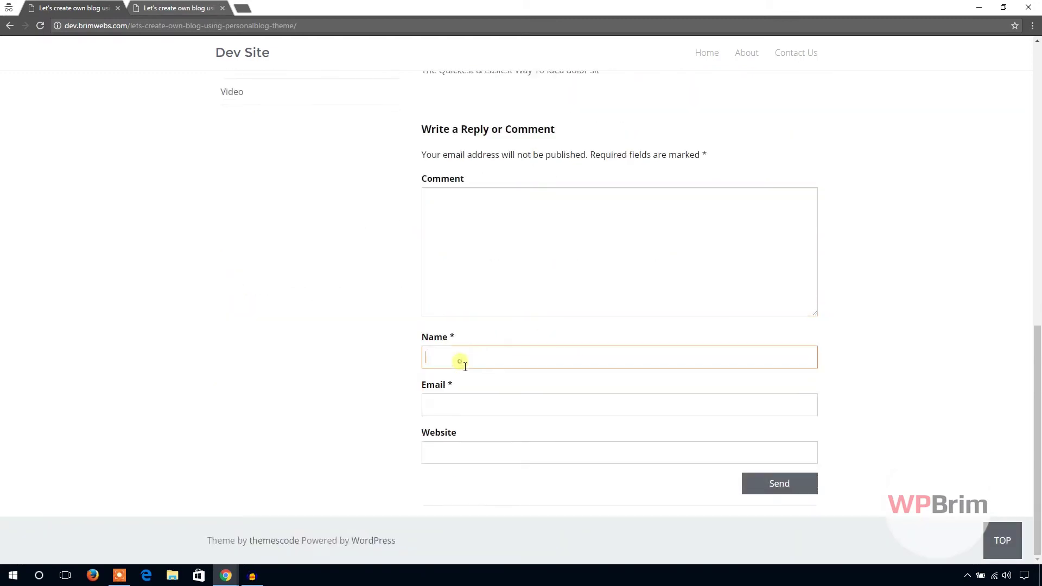
click(451, 412)
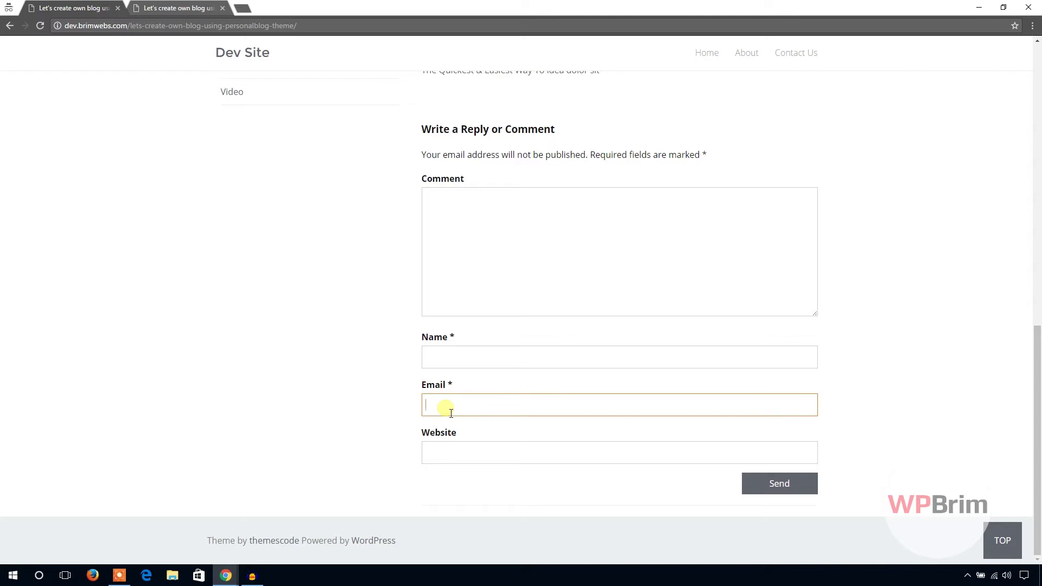
Step: On the wordpress.org plugin page, note the active installs and copy the 'Disable Comments' title
click(979, 7)
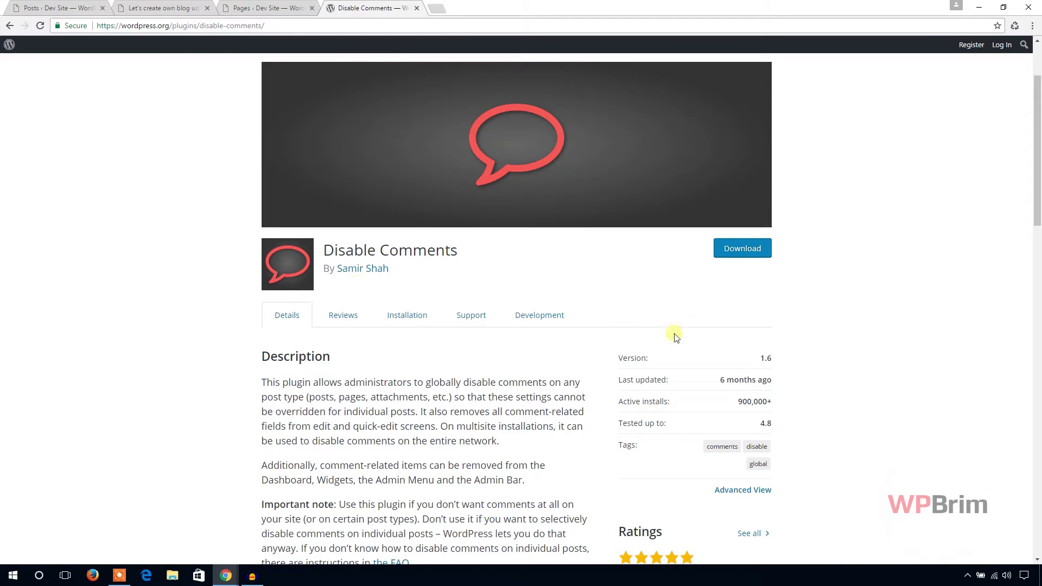
scroll(668, 334, down, 2)
drag(739, 295, 775, 300)
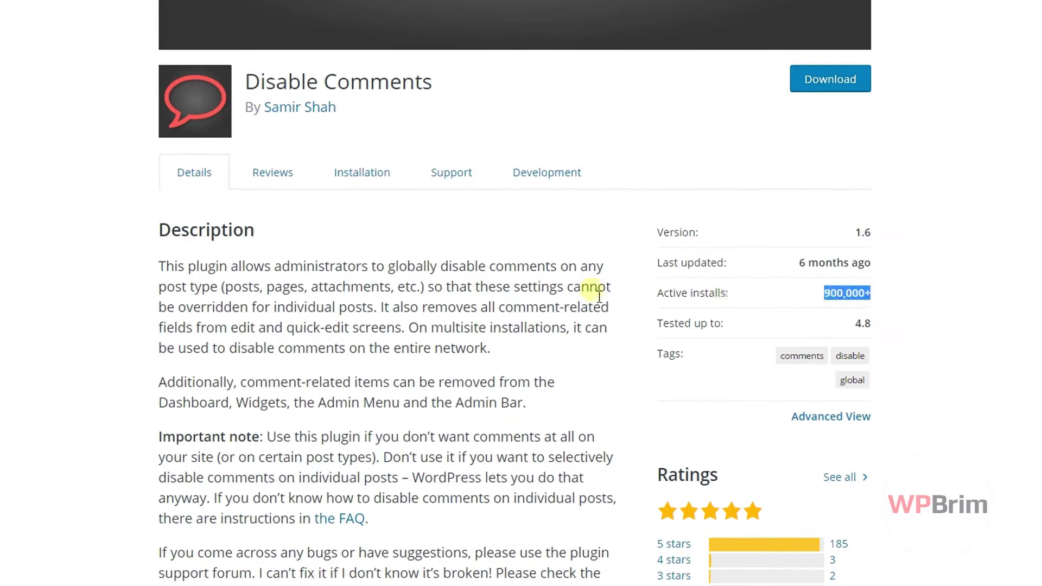
drag(433, 80, 247, 81)
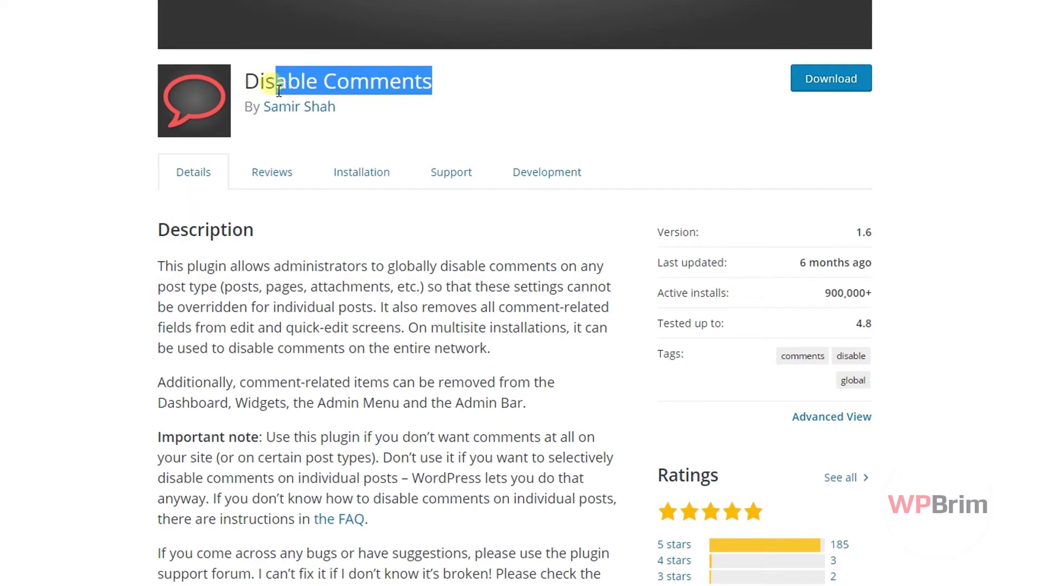
right_click(248, 80)
click(276, 204)
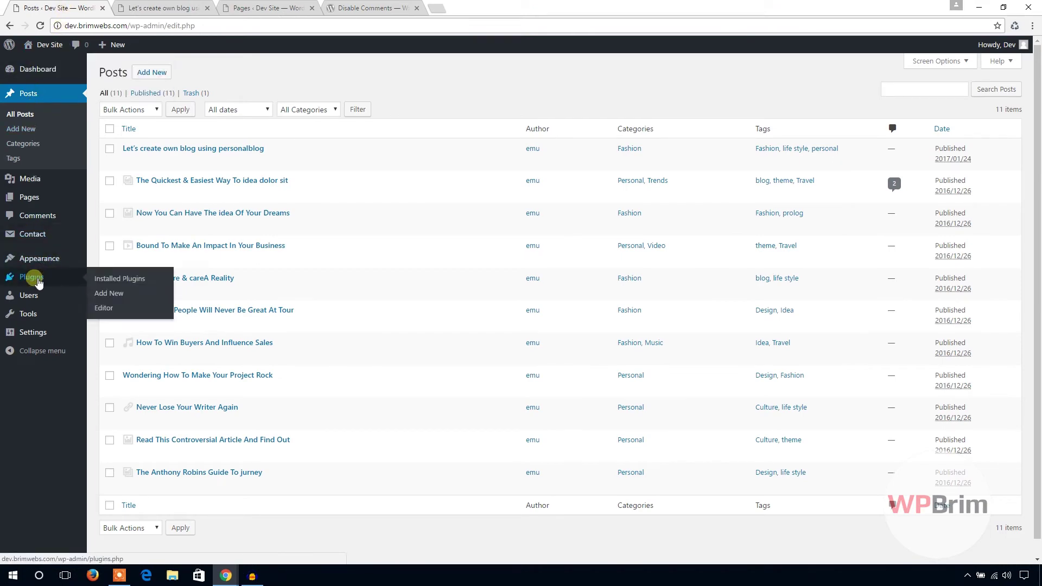
mouse_move(42, 307)
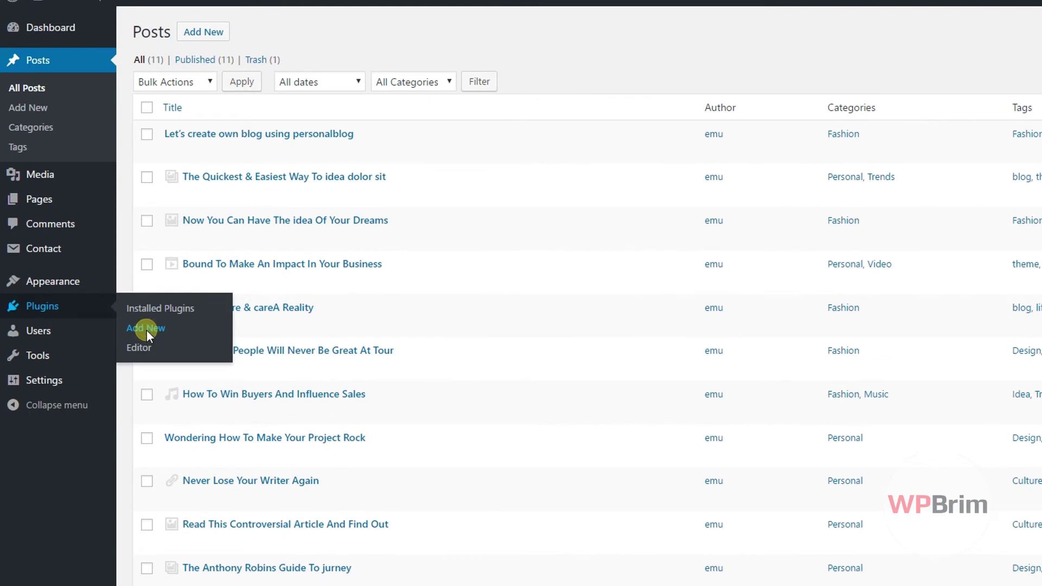
Step: Search Add Plugins for 'Disable Comments', then install and activate it
click(145, 330)
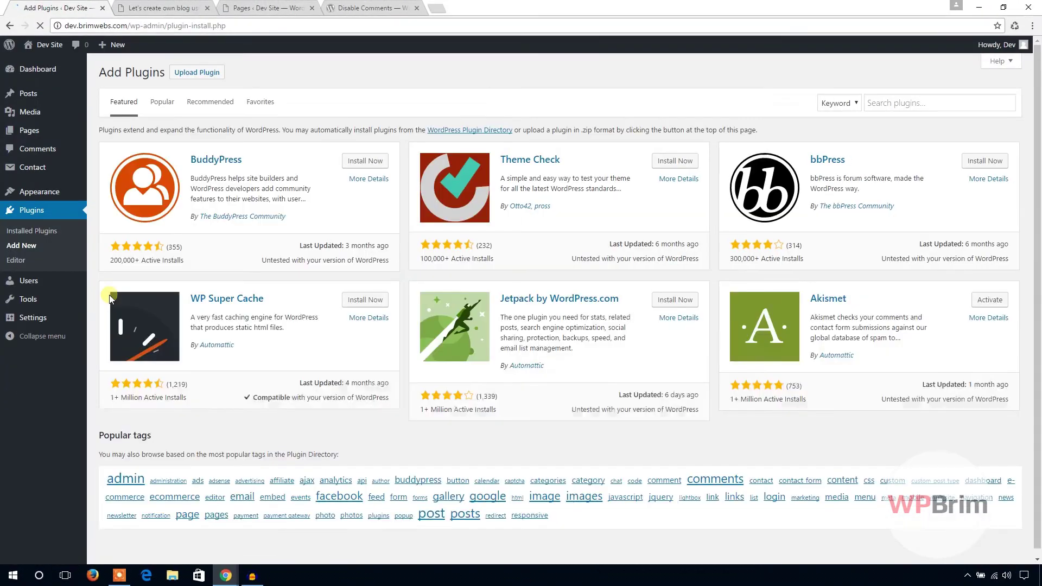
click(876, 104)
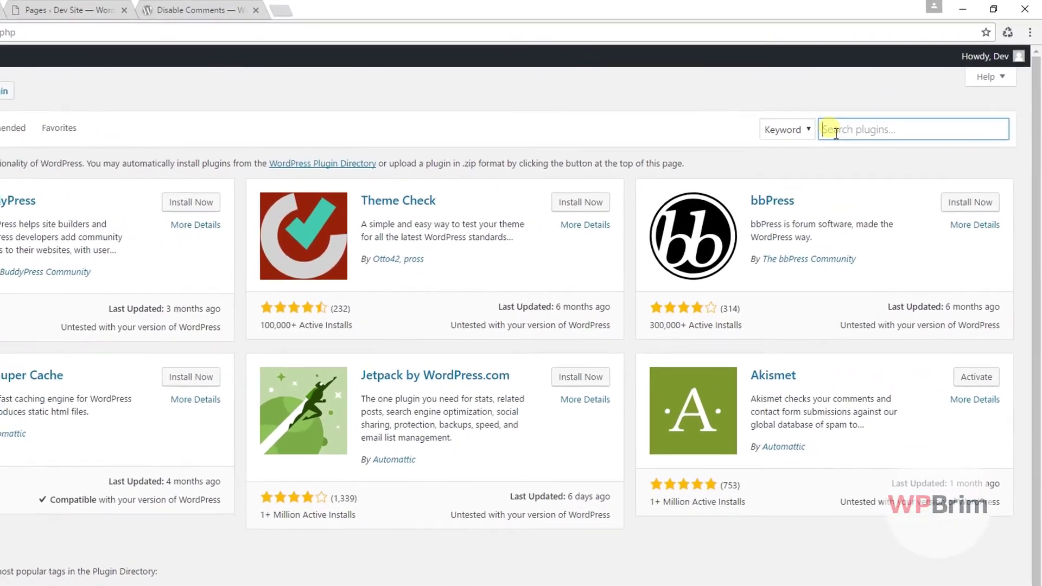
text(Disable Comments)
key(Return)
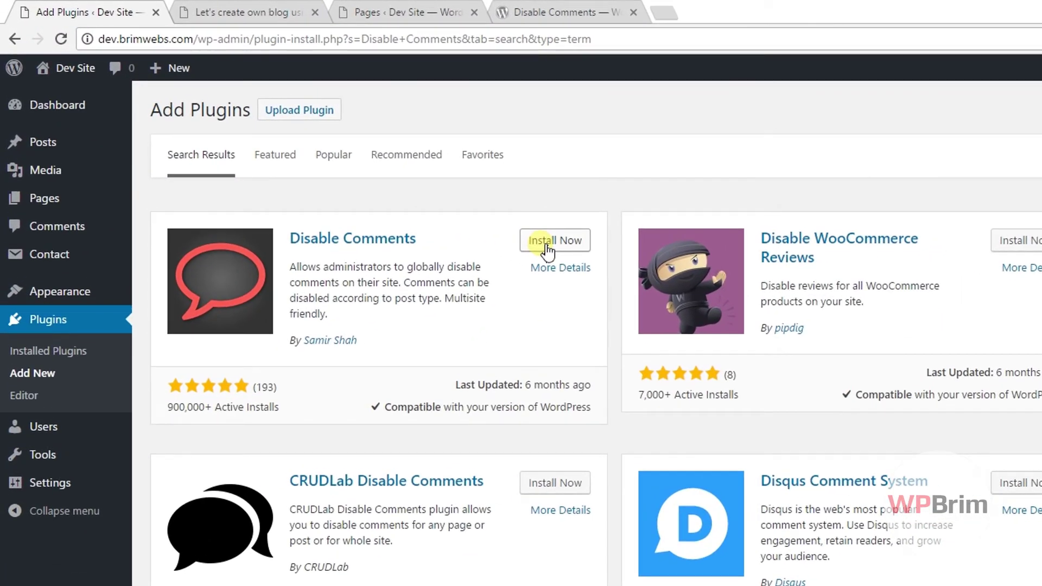
click(547, 241)
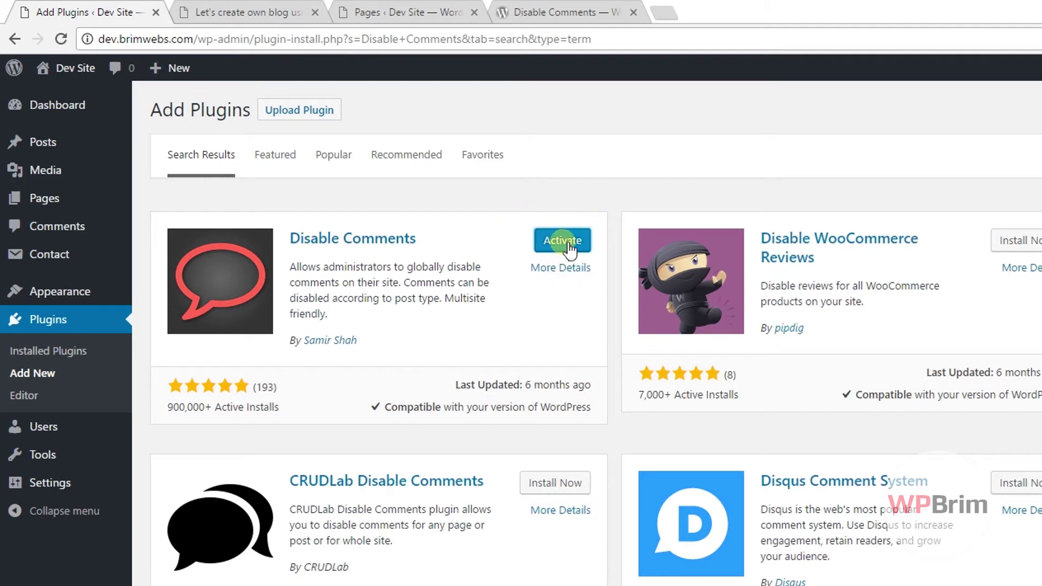
click(562, 242)
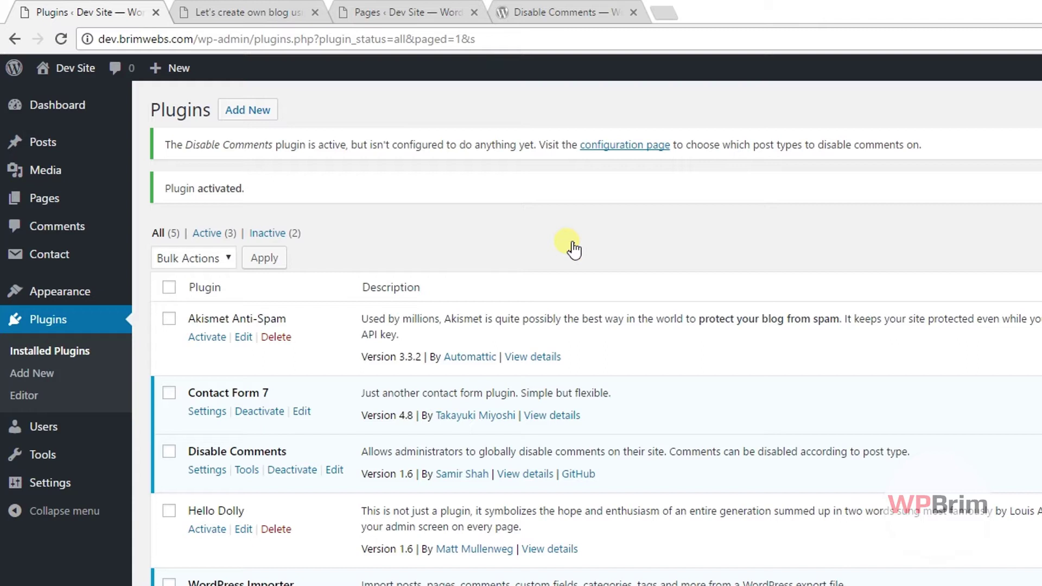
Step: Open the Settings link under Disable Comments in the Plugins list
click(211, 471)
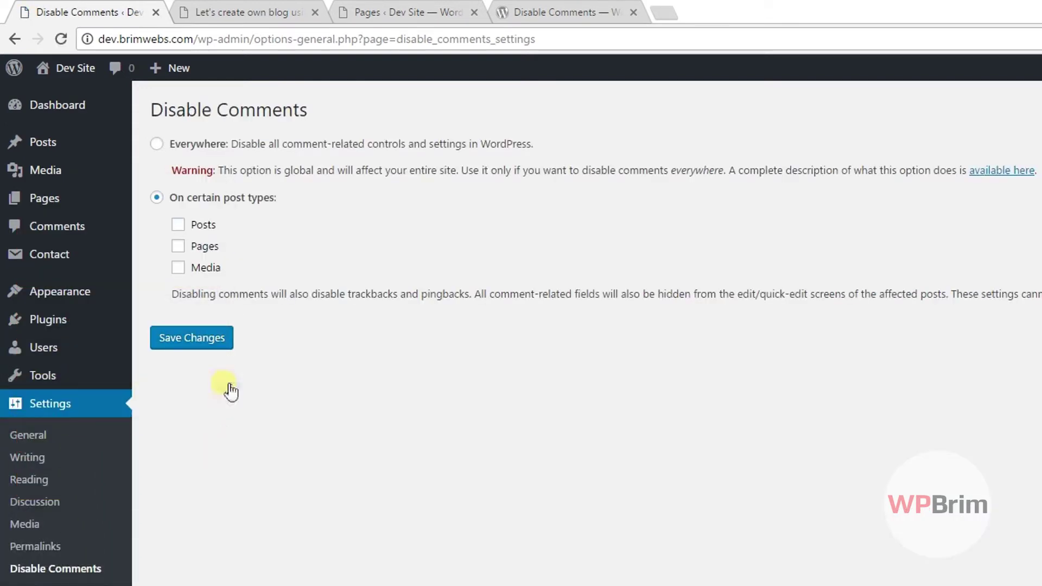
Step: Test the posts, pages and media checkboxes, then save the 'Everywhere' option instead
click(179, 268)
click(179, 246)
click(178, 225)
click(179, 246)
click(178, 224)
click(179, 268)
click(157, 145)
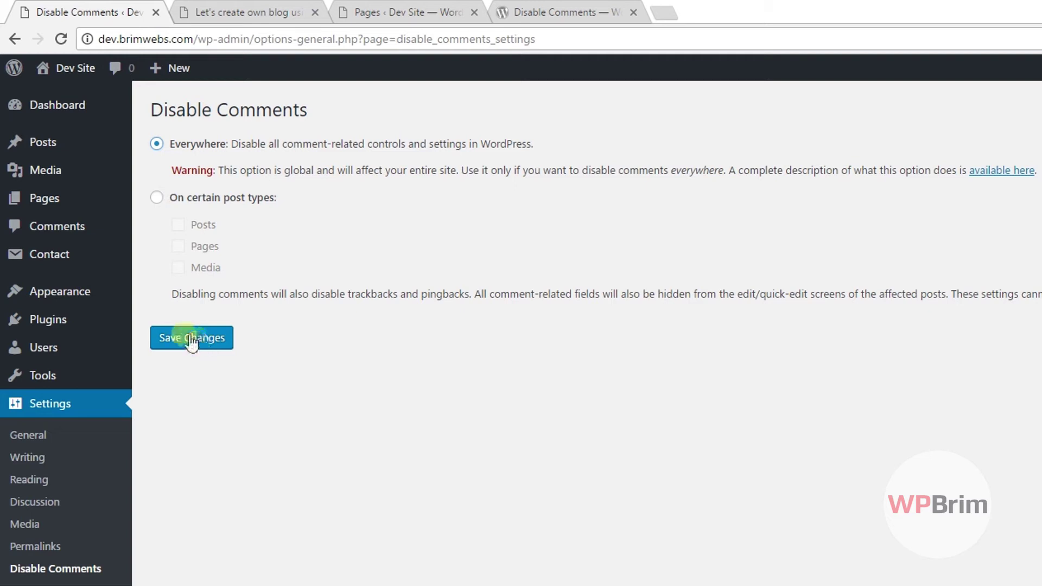
click(197, 341)
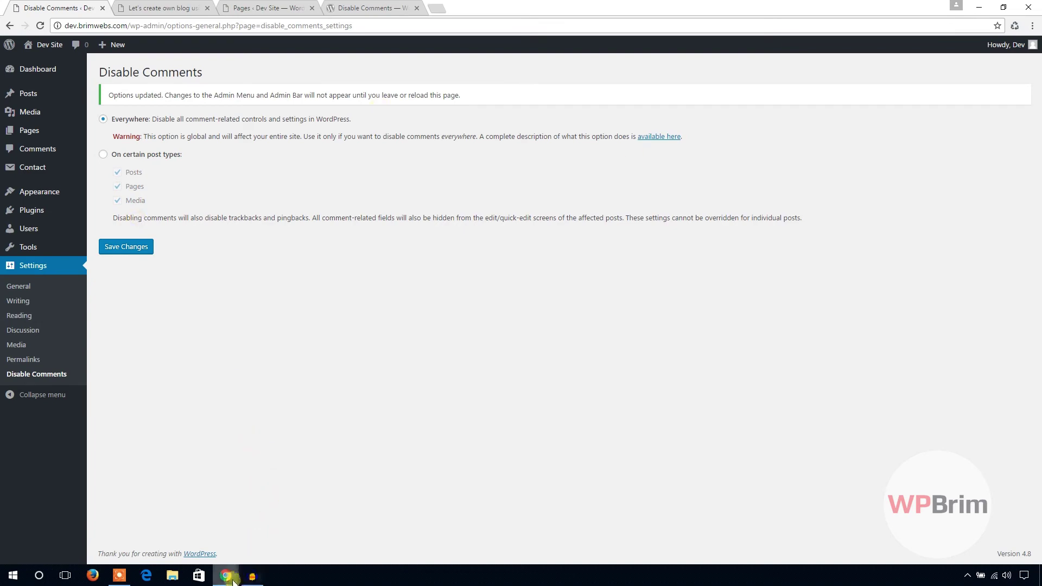
Step: Reload the blog post window to confirm the comment form is gone
mouse_move(226, 576)
click(284, 533)
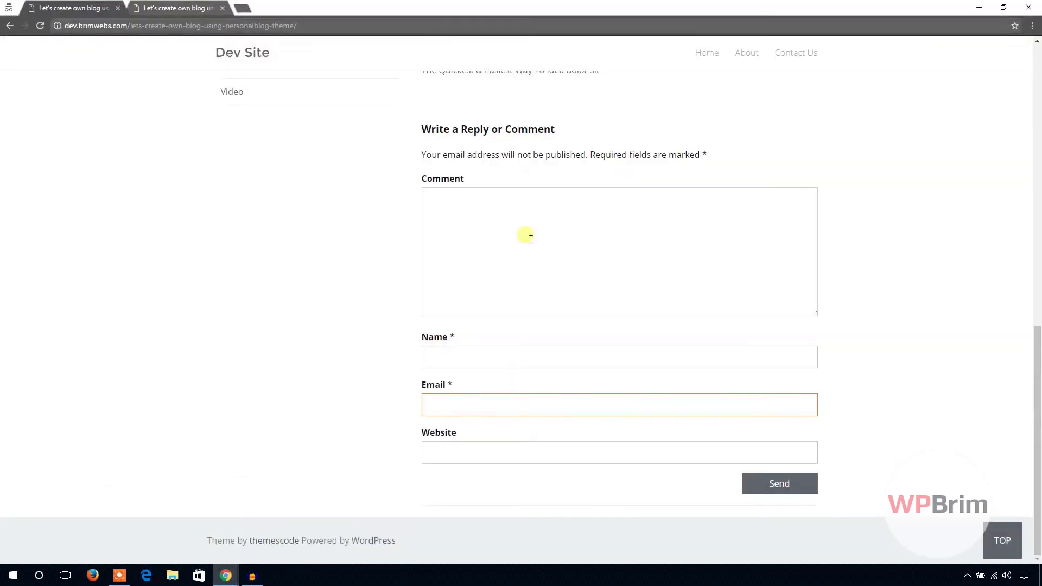
scroll(480, 319, up, 2)
scroll(484, 356, up, 5)
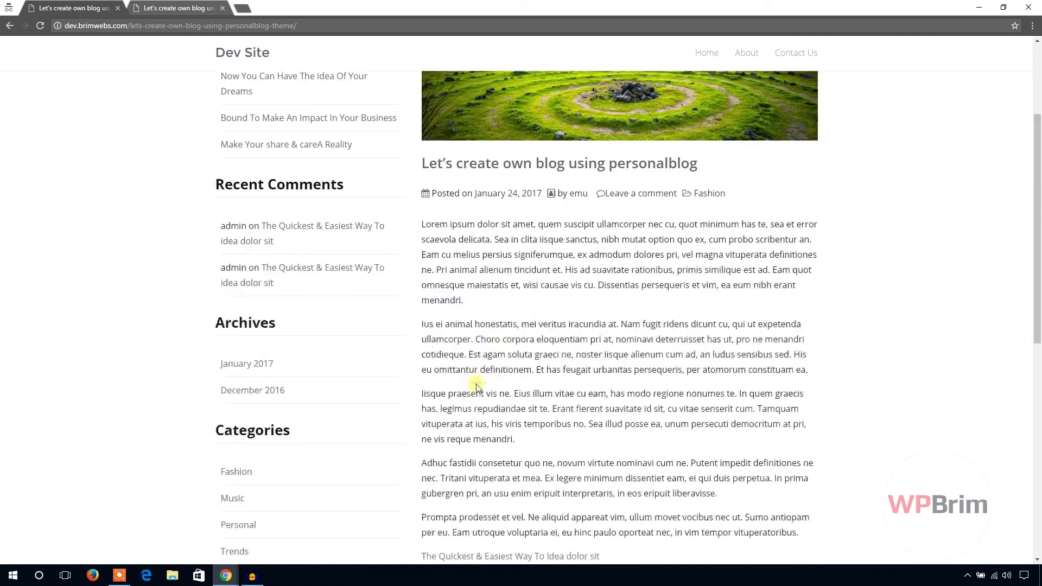
scroll(473, 375, up, 5)
click(40, 30)
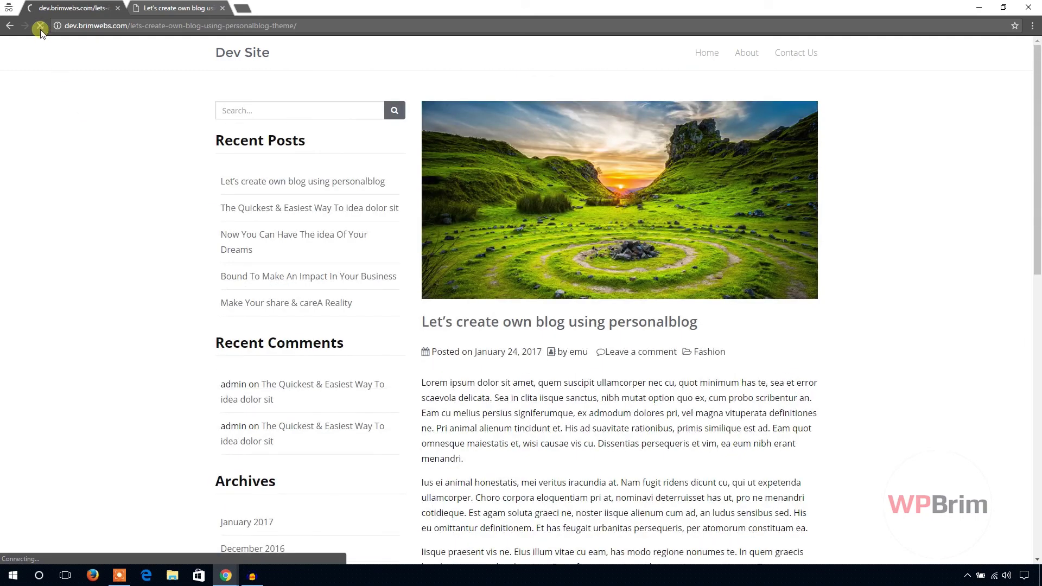
scroll(424, 313, down, 3)
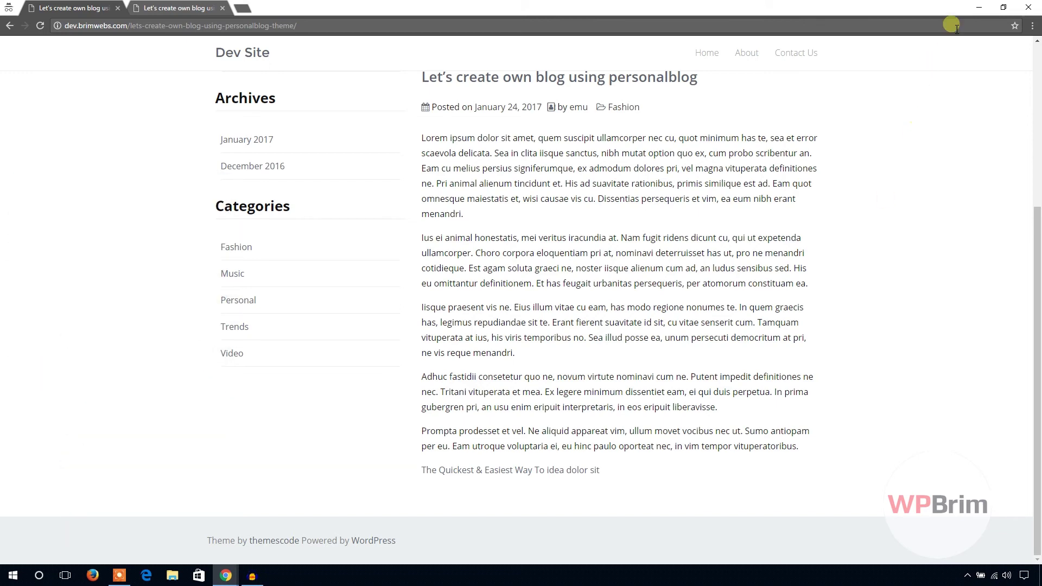
Step: Bring the Disable Comments settings window back into view
click(978, 8)
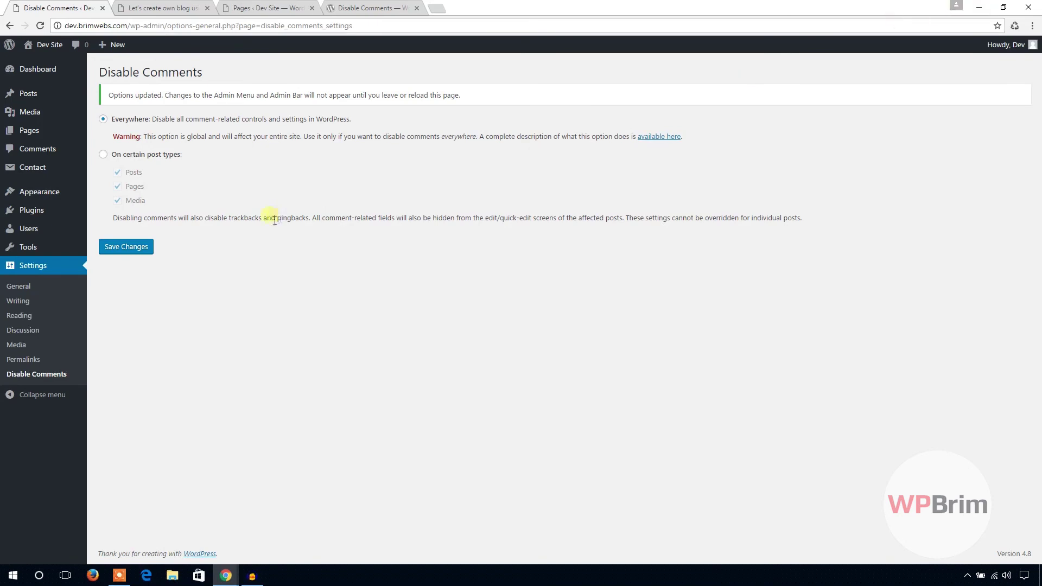